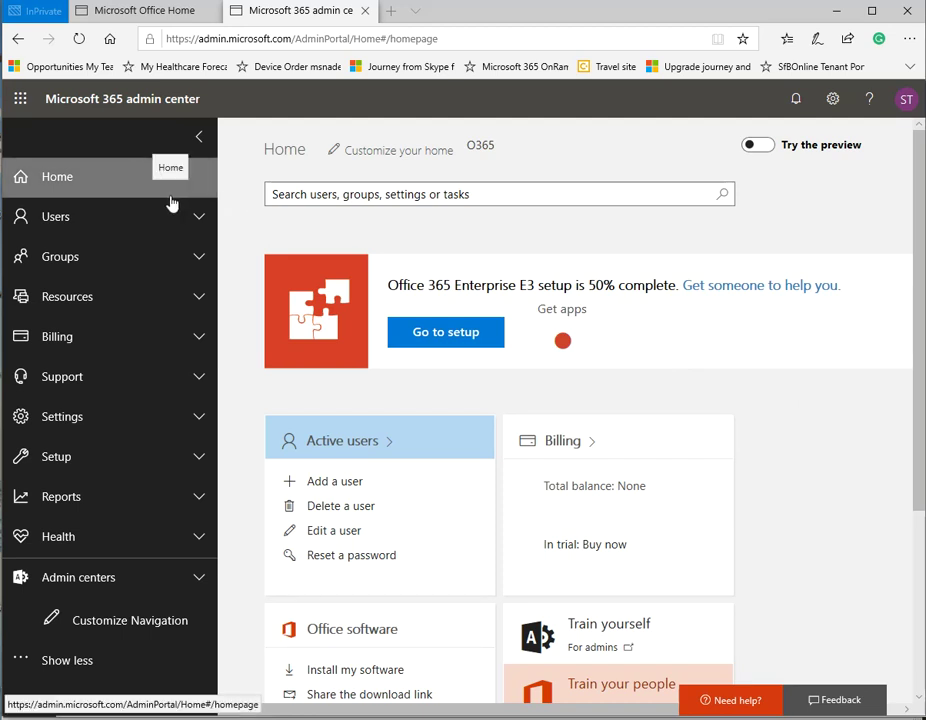
# Step: Open the Rooms & equipment page under Resources in the admin center navigation
pyautogui.click(99, 297)
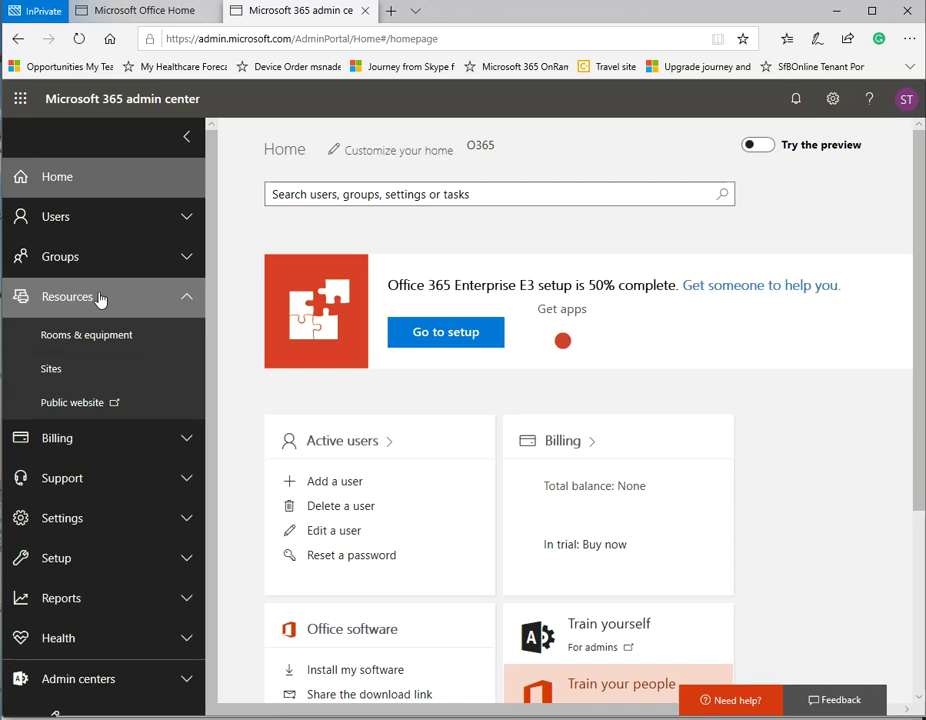
pyautogui.click(98, 345)
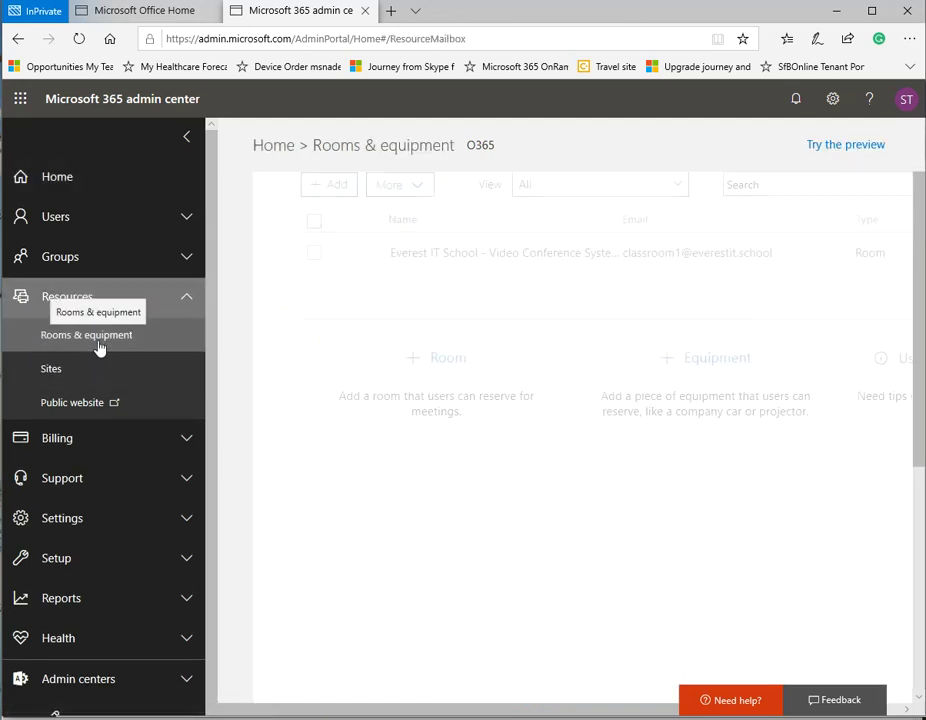
# Step: Start a new room resource named ConferenceRoomEastWing
pyautogui.click(450, 360)
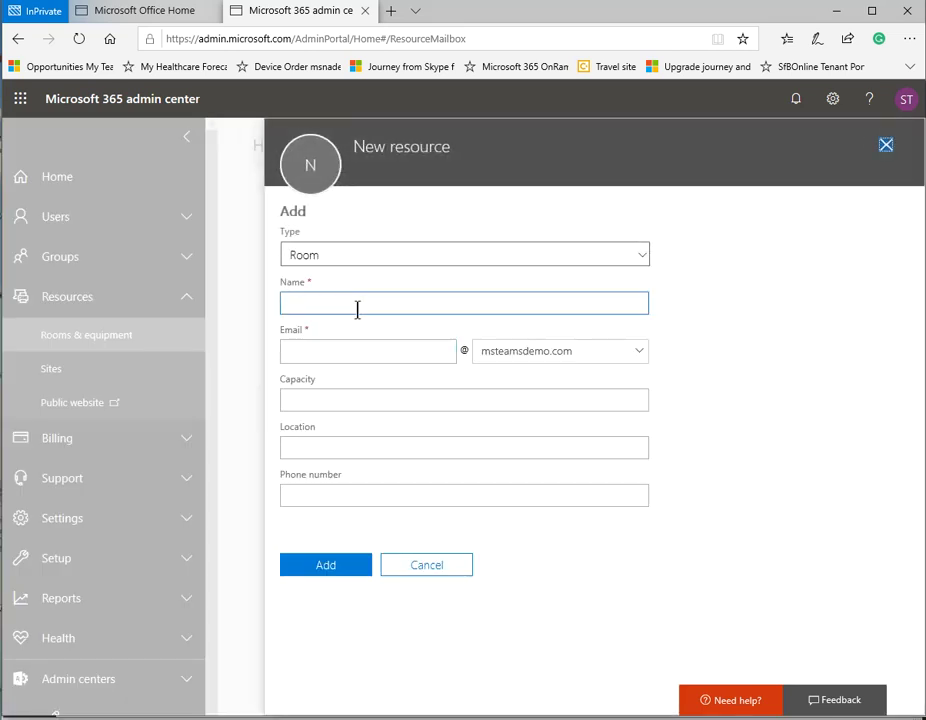
pyautogui.click(317, 302)
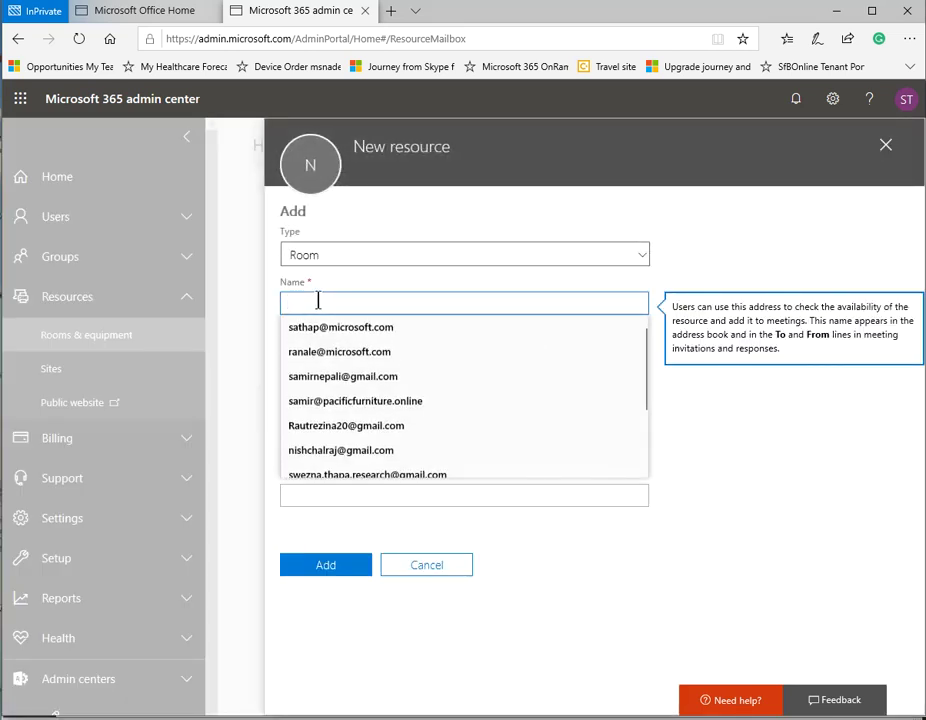
pyautogui.write('ConferenceRToo')
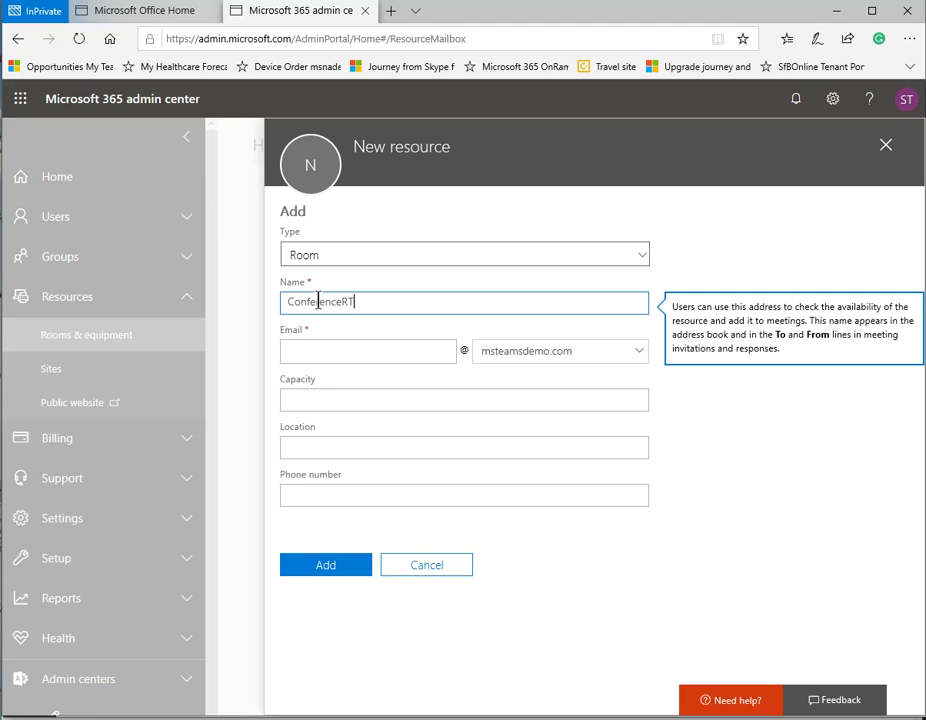
pyautogui.press('BackSpace')
pyautogui.press('BackSpace')
pyautogui.press('BackSpace')
pyautogui.write('oomEastWing')
# Step: Give the room email alias mtr, capacity 10, location Los Angeles Office Floor10, a phone number, and create it
pyautogui.press('Tab')
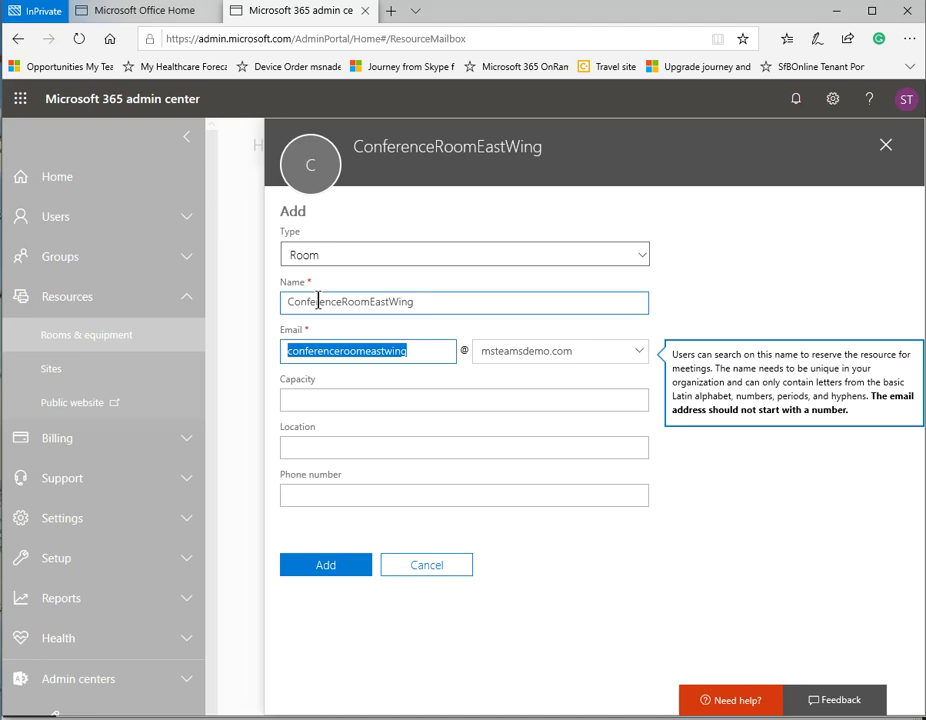
pyautogui.write('mtr')
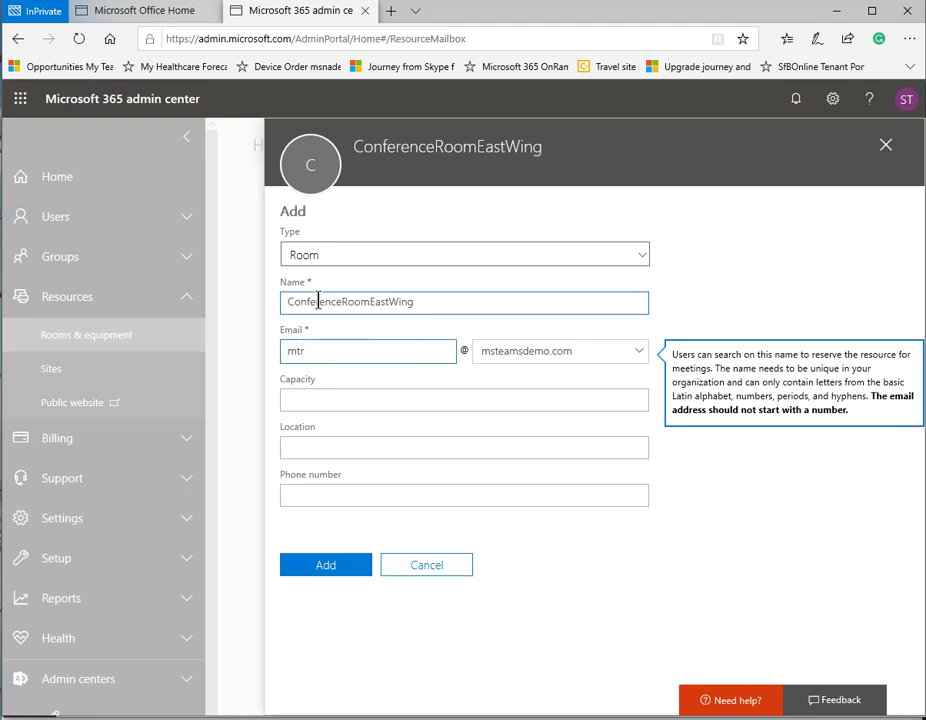
pyautogui.press('Tab')
pyautogui.press('Tab')
pyautogui.write('10')
pyautogui.press('Tab')
pyautogui.write('Los Angeles Office Flo')
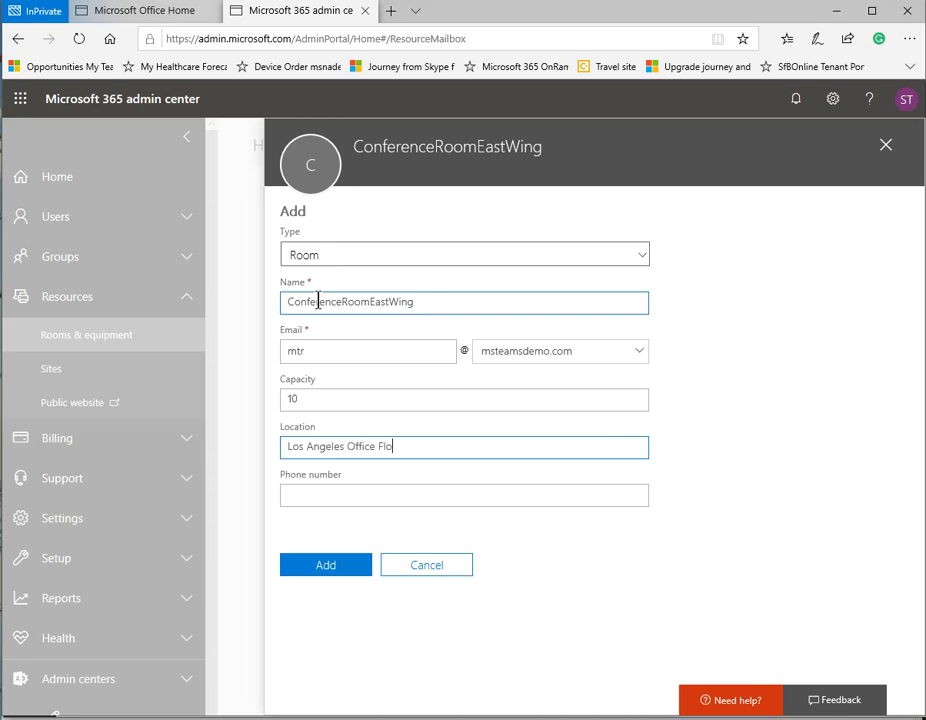
pyautogui.write('or10')
pyautogui.press('Tab')
pyautogui.write('213')
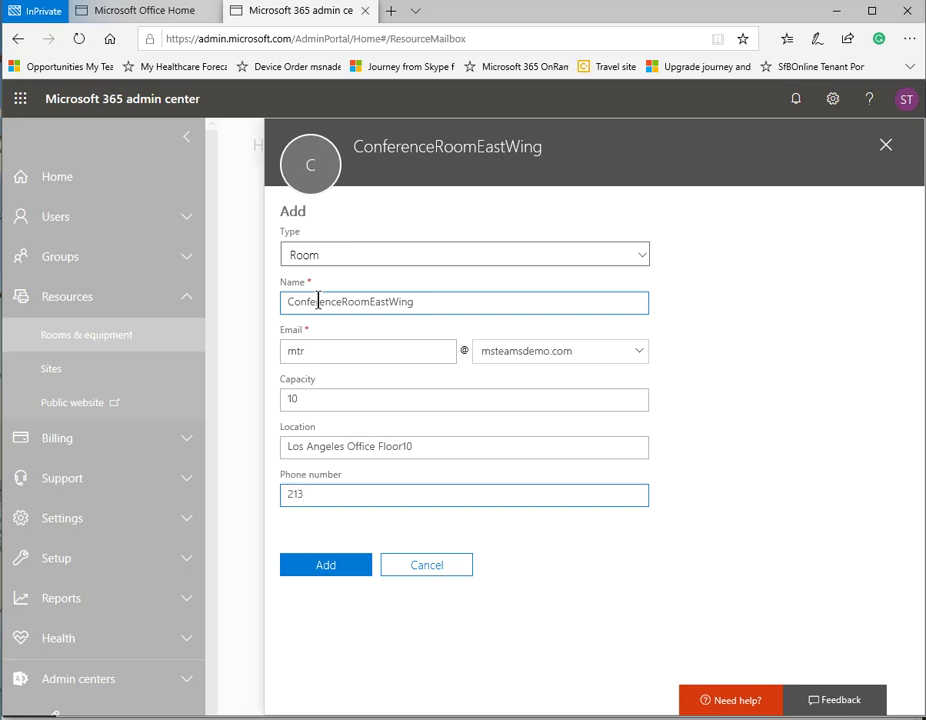
pyautogui.write('0000000')
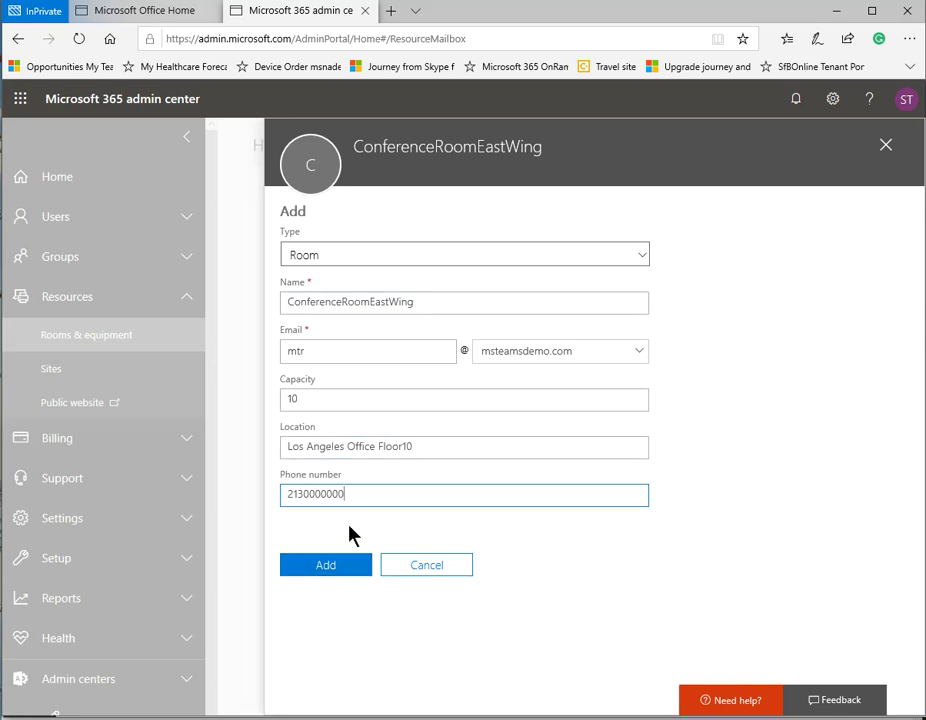
pyautogui.click(329, 572)
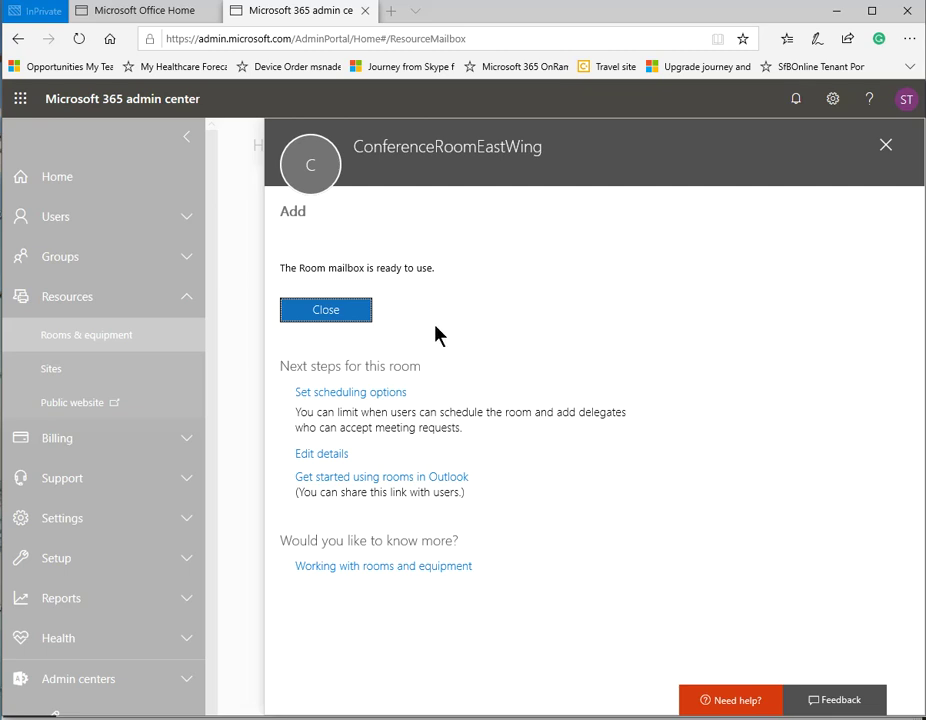
# Step: Limit ConferenceRoomEastWing's booking to work hours with an 8-hour maximum duration and save
pyautogui.click(343, 400)
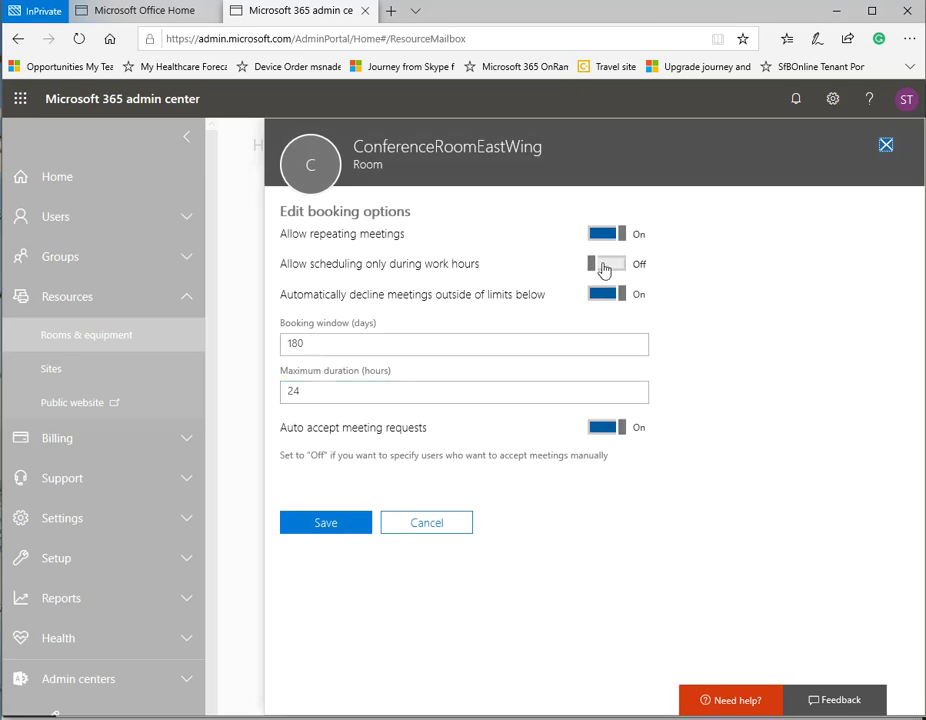
pyautogui.click(607, 265)
pyautogui.click(368, 342)
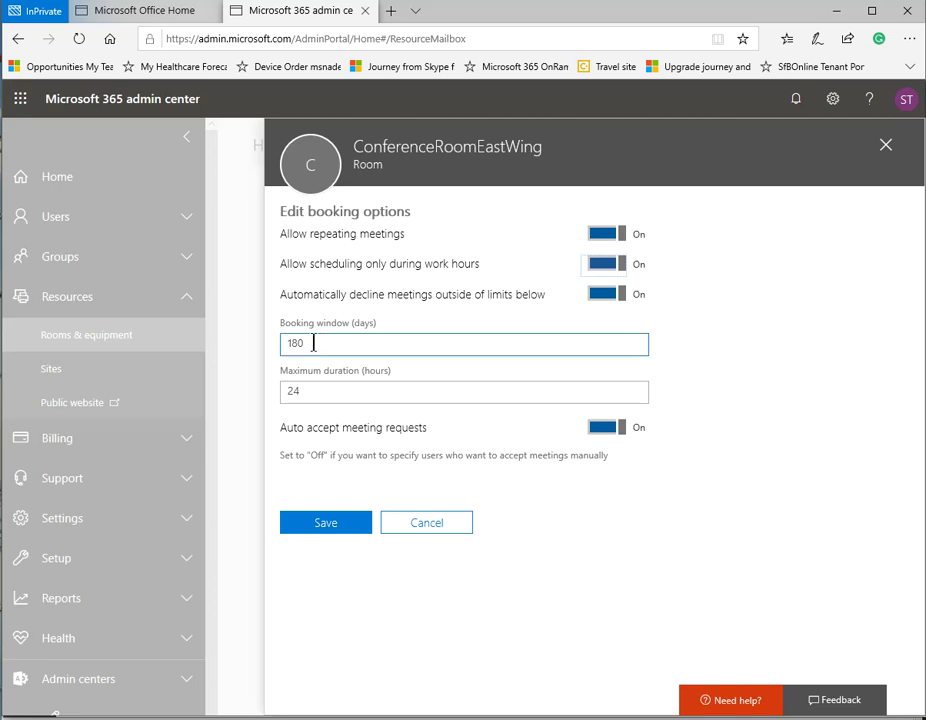
pyautogui.moveTo(308, 392); pyautogui.dragTo(262, 393)
pyautogui.write('4')
pyautogui.press('BackSpace')
pyautogui.write('8')
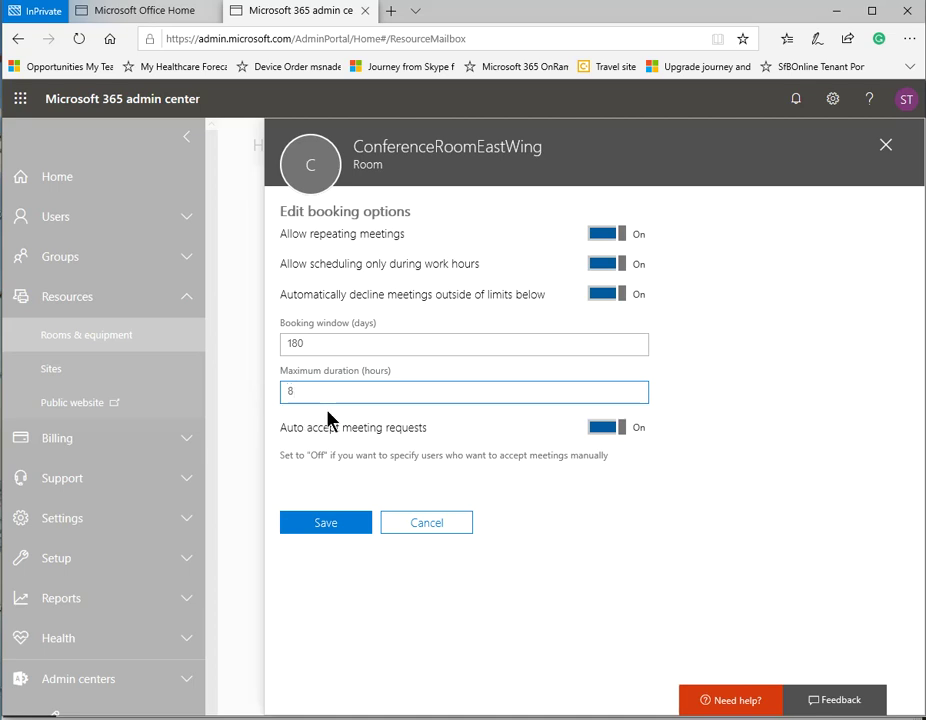
pyautogui.click(352, 529)
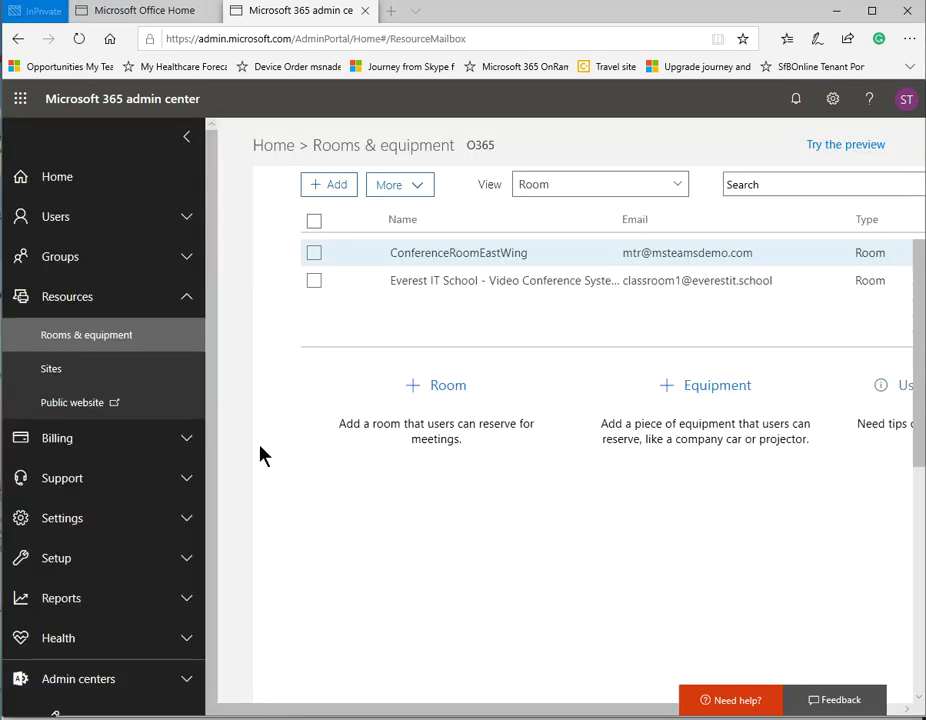
# Step: Browse Billing > Purchase services, expanding Enterprise Suite and Other plans to find the Meeting Room Trial
pyautogui.click(83, 448)
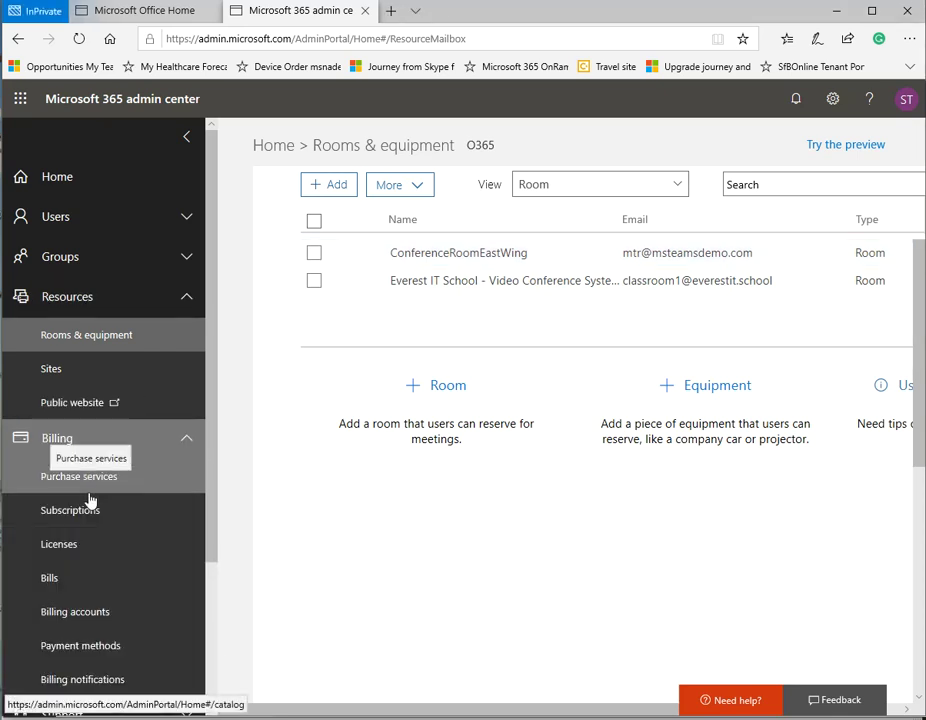
pyautogui.click(84, 484)
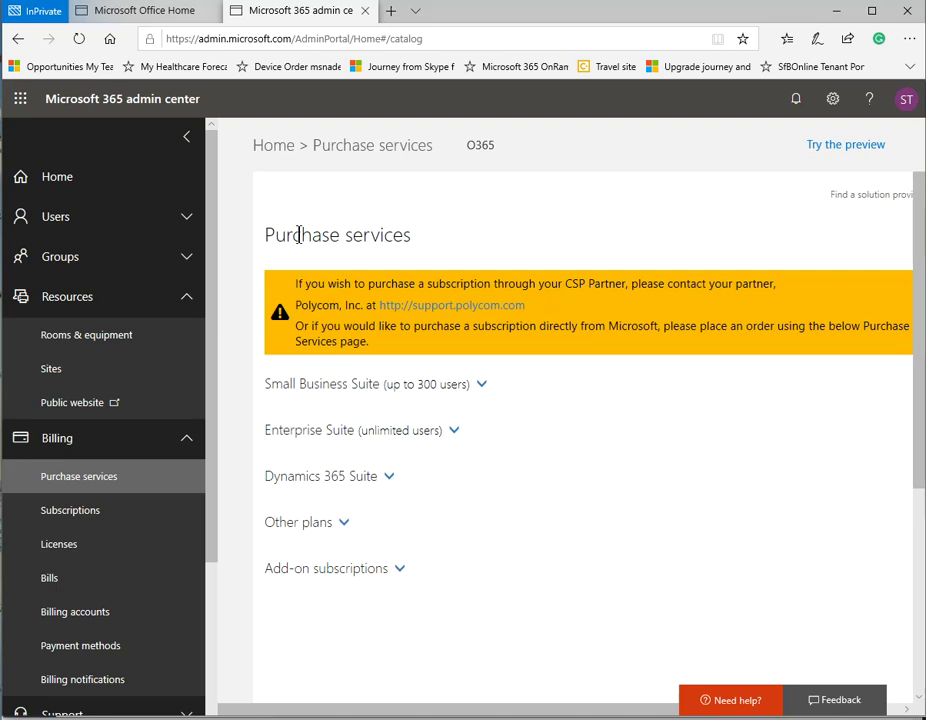
pyautogui.click(456, 431)
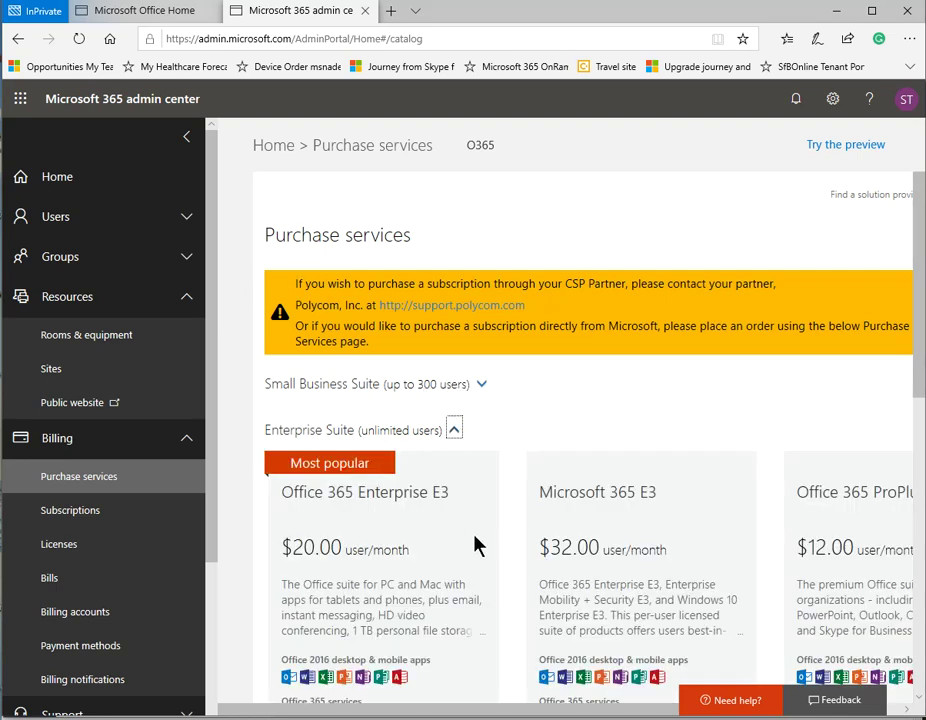
pyautogui.scroll(-5, 480, 544)
pyautogui.scroll(-2, 489, 546)
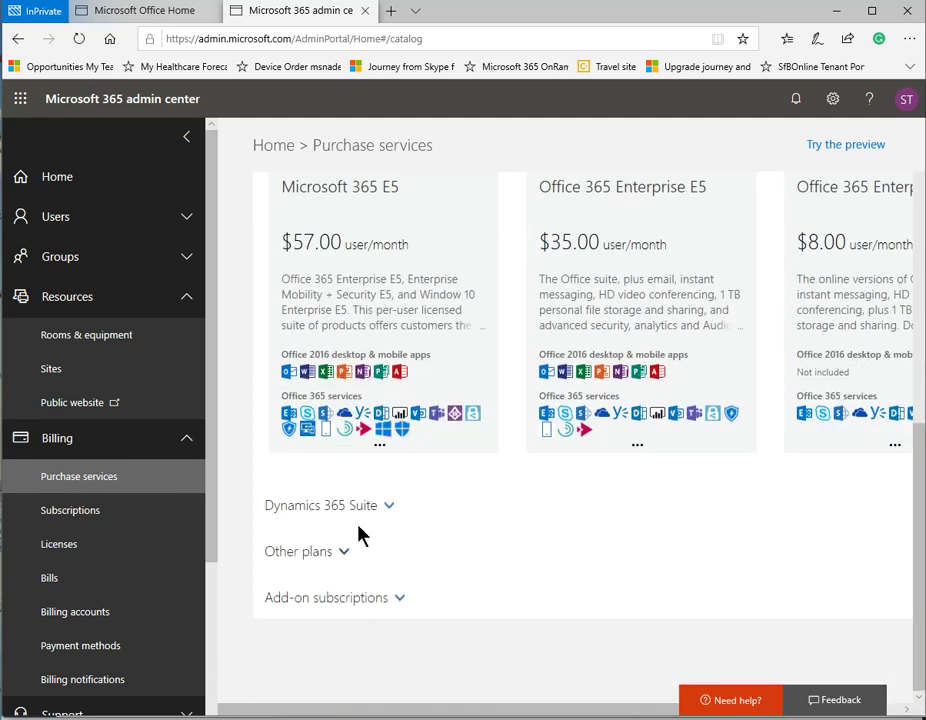
pyautogui.click(350, 556)
pyautogui.scroll(-10, 457, 541)
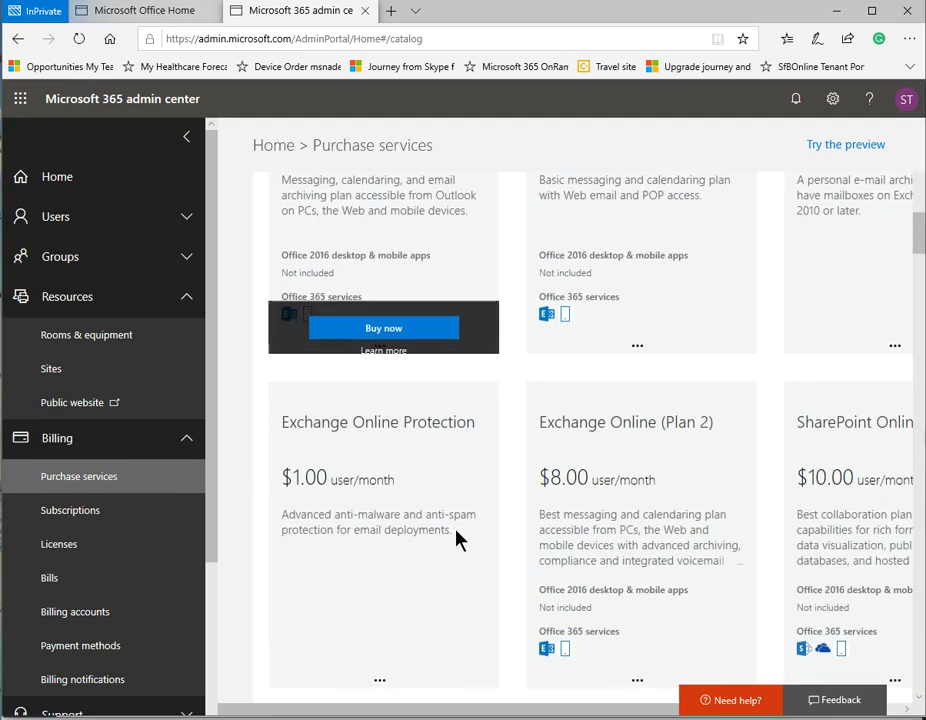
pyautogui.scroll(-4, 457, 541)
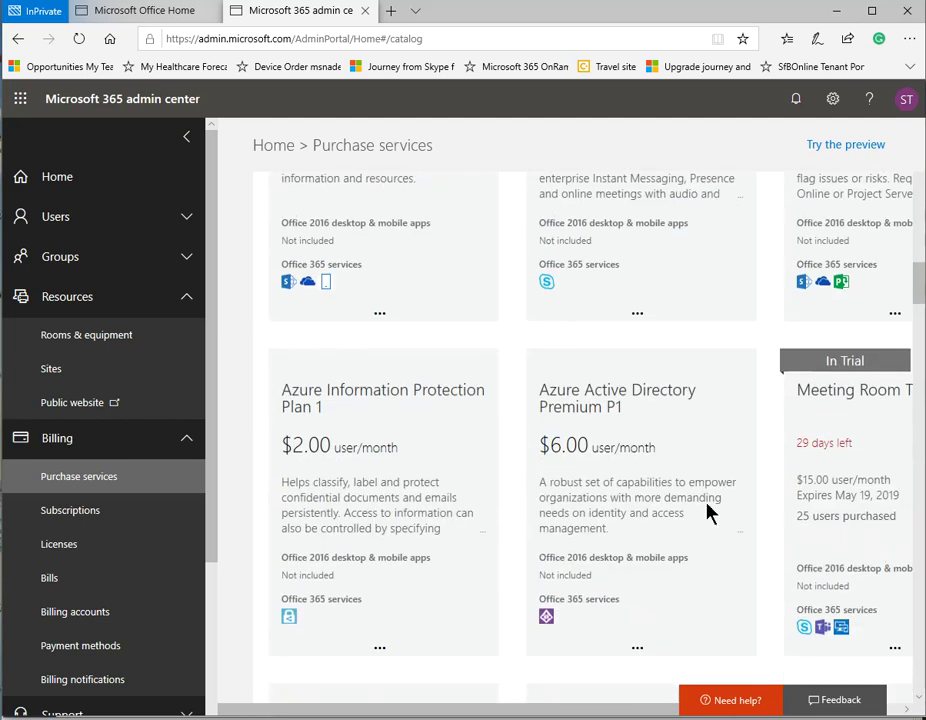
pyautogui.moveTo(601, 713); pyautogui.dragTo(707, 713)
pyautogui.moveTo(738, 487)
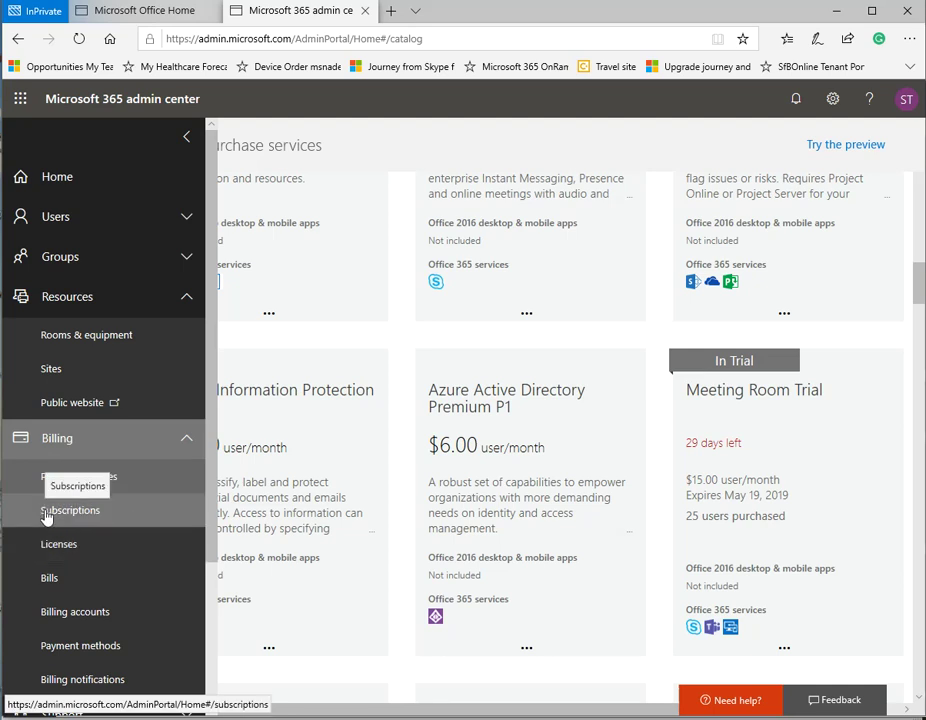
# Step: Confirm in Licenses that all 25 Meeting Room licenses are unassigned, then go to Active users
pyautogui.click(66, 550)
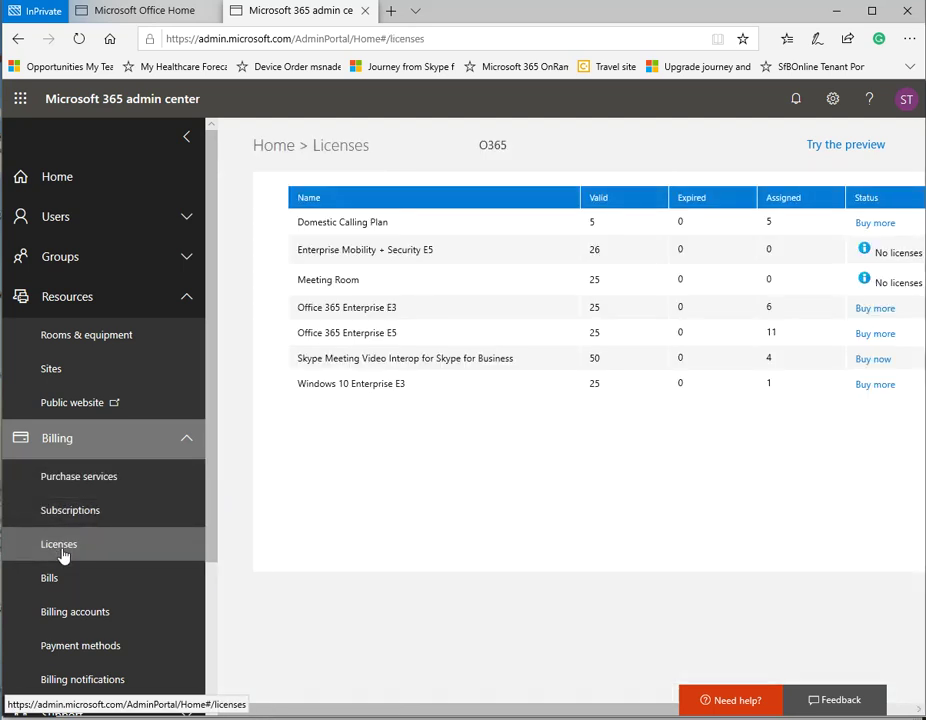
pyautogui.moveTo(303, 282); pyautogui.dragTo(424, 289)
pyautogui.doubleClick(594, 280)
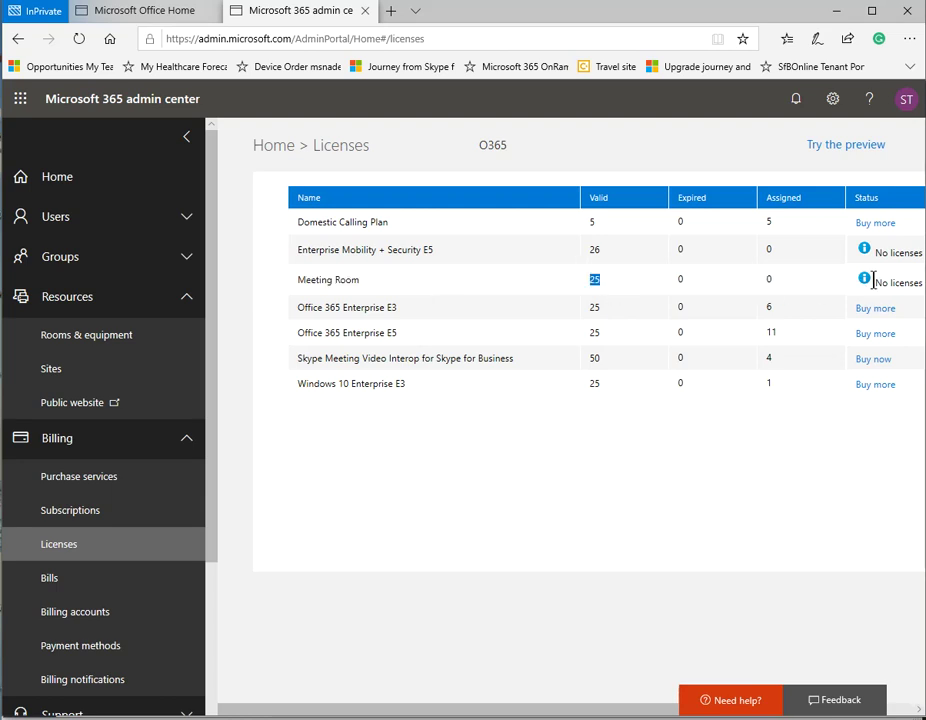
pyautogui.click(83, 226)
pyautogui.click(86, 257)
# Step: Find ConferenceRoomEastWing in the Active users list and open its details panel
pyautogui.scroll(-3, 471, 578)
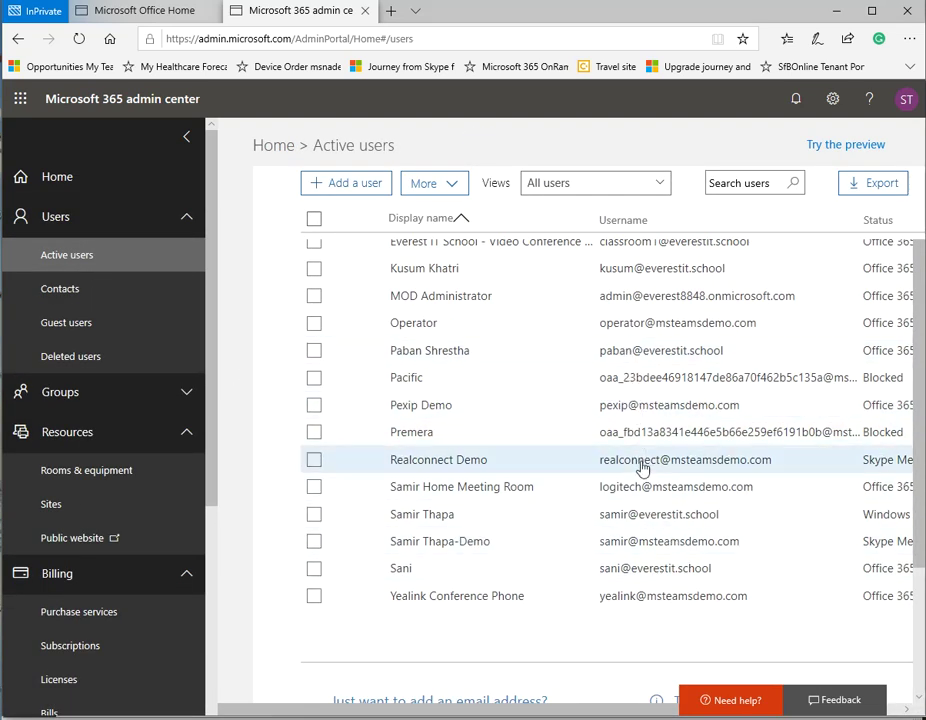
pyautogui.scroll(3, 650, 582)
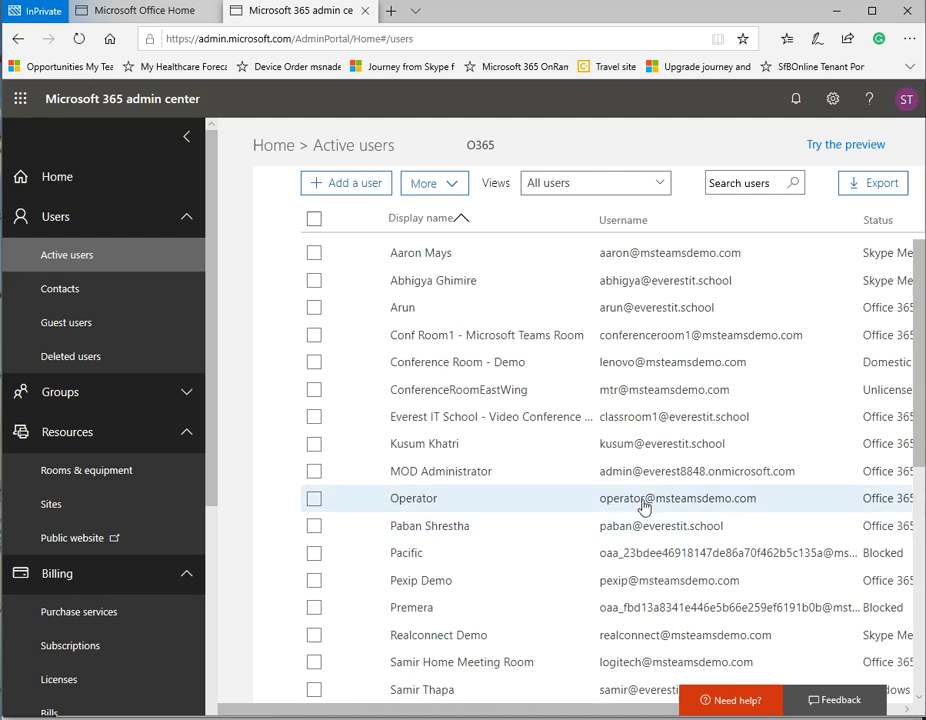
pyautogui.scroll(-3, 670, 545)
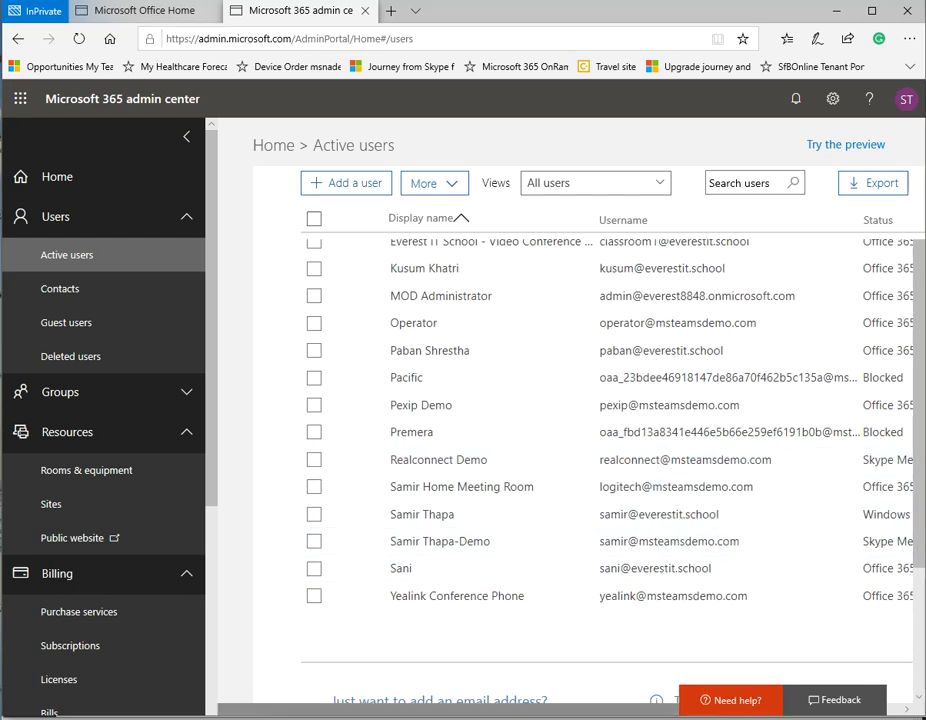
pyautogui.scroll(3, 470, 500)
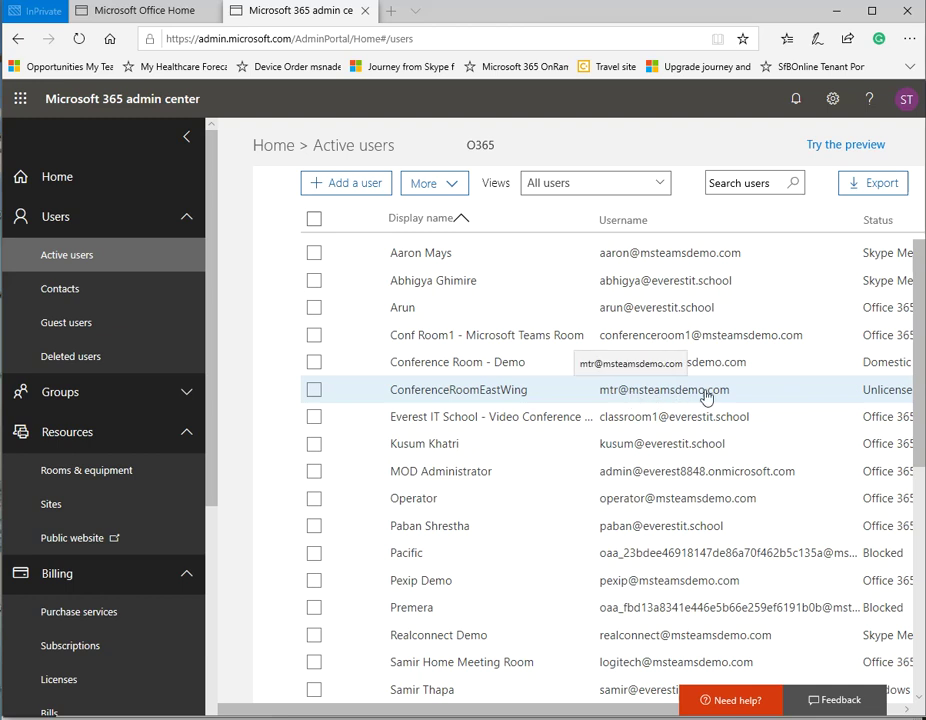
pyautogui.click(662, 393)
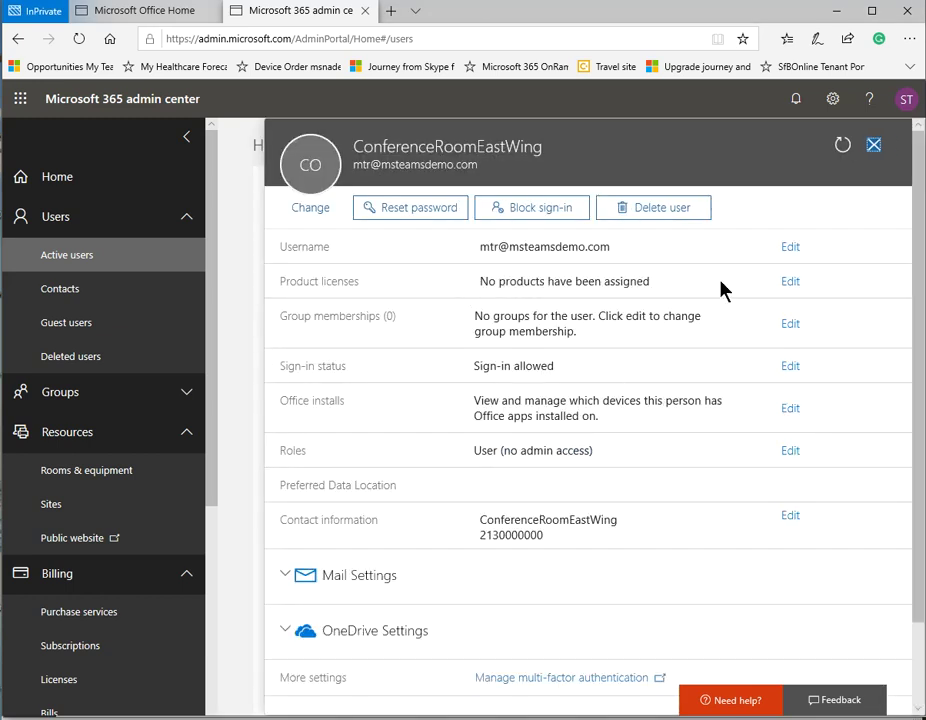
# Step: Assign ConferenceRoomEastWing a Meeting Room license with location United States, then close its details
pyautogui.click(792, 283)
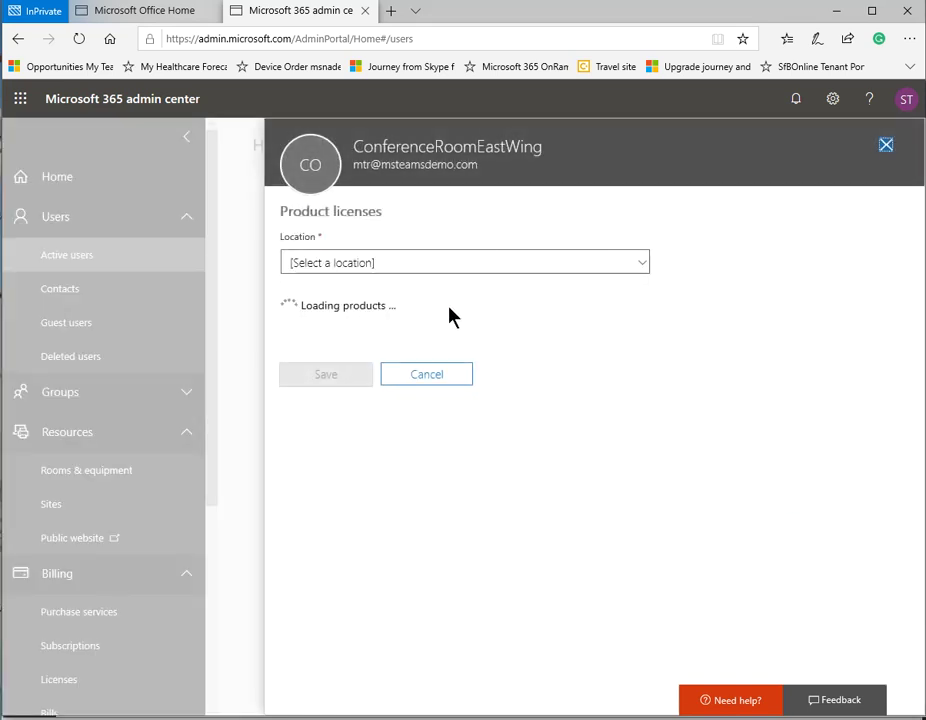
pyautogui.click(383, 269)
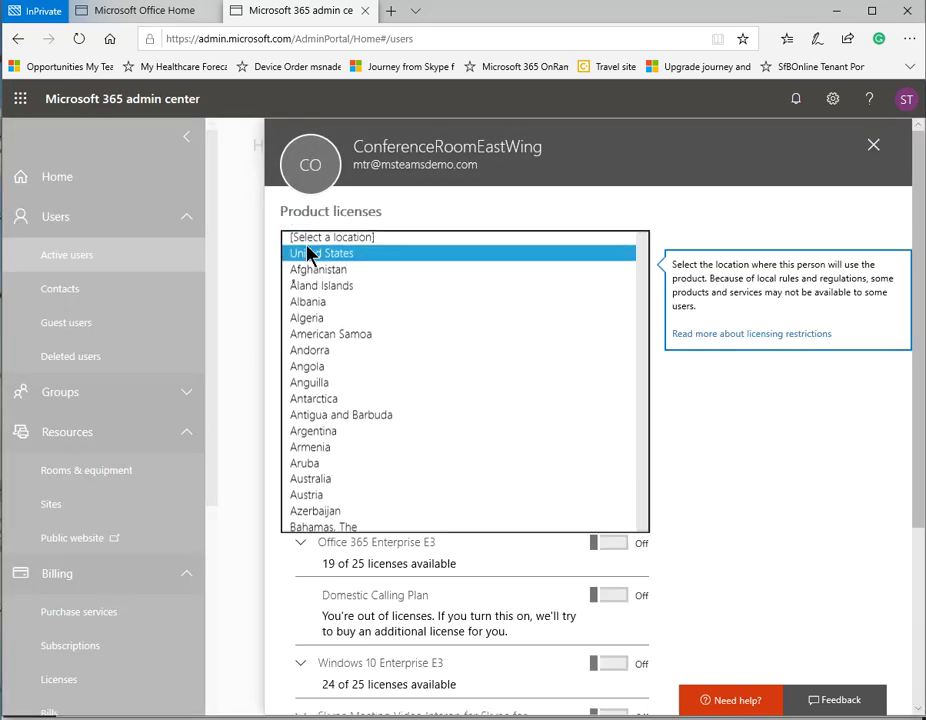
pyautogui.click(310, 251)
pyautogui.click(728, 409)
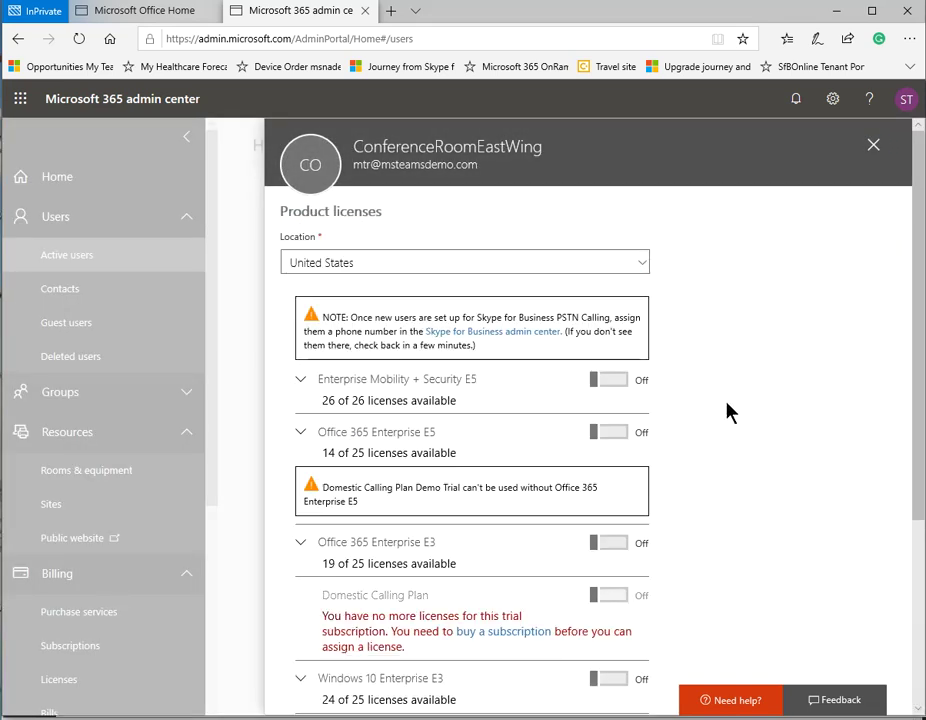
pyautogui.scroll(-3, 728, 409)
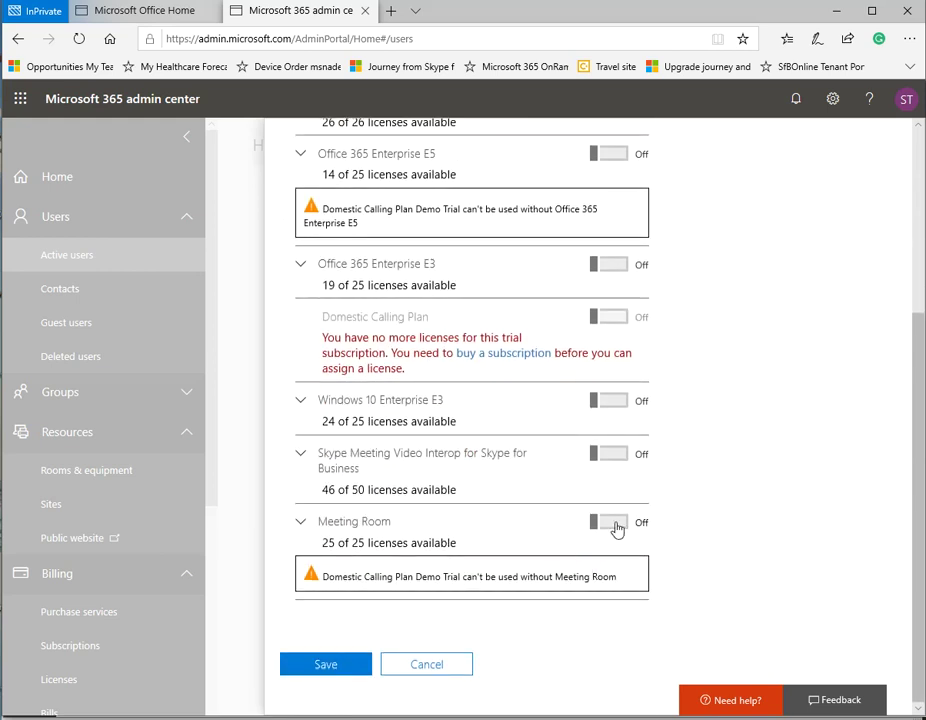
pyautogui.click(614, 526)
pyautogui.scroll(-1, 680, 540)
pyautogui.click(345, 668)
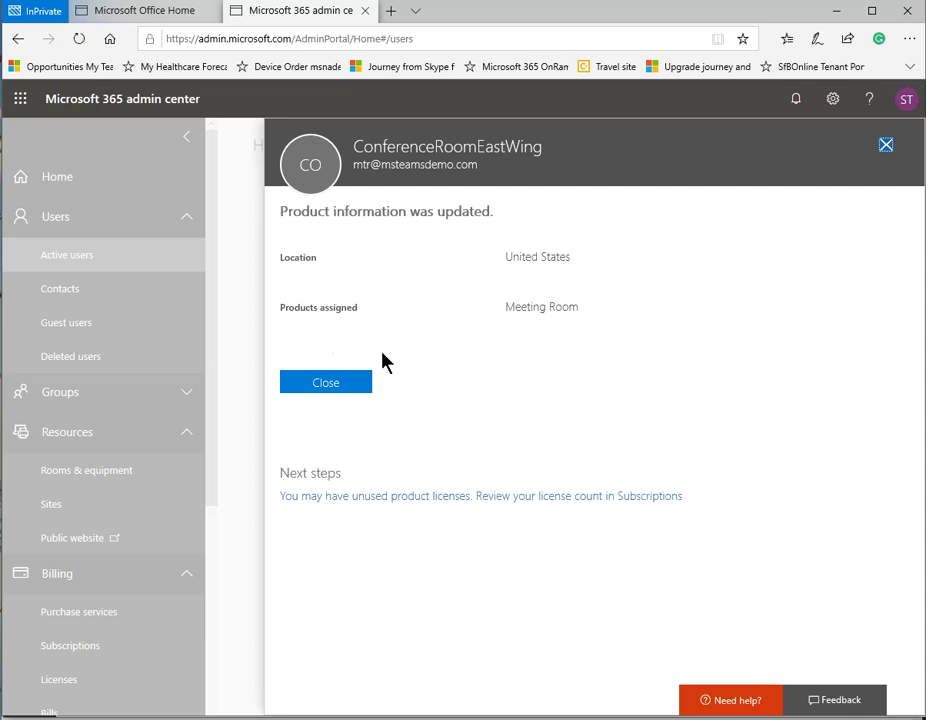
pyautogui.click(333, 385)
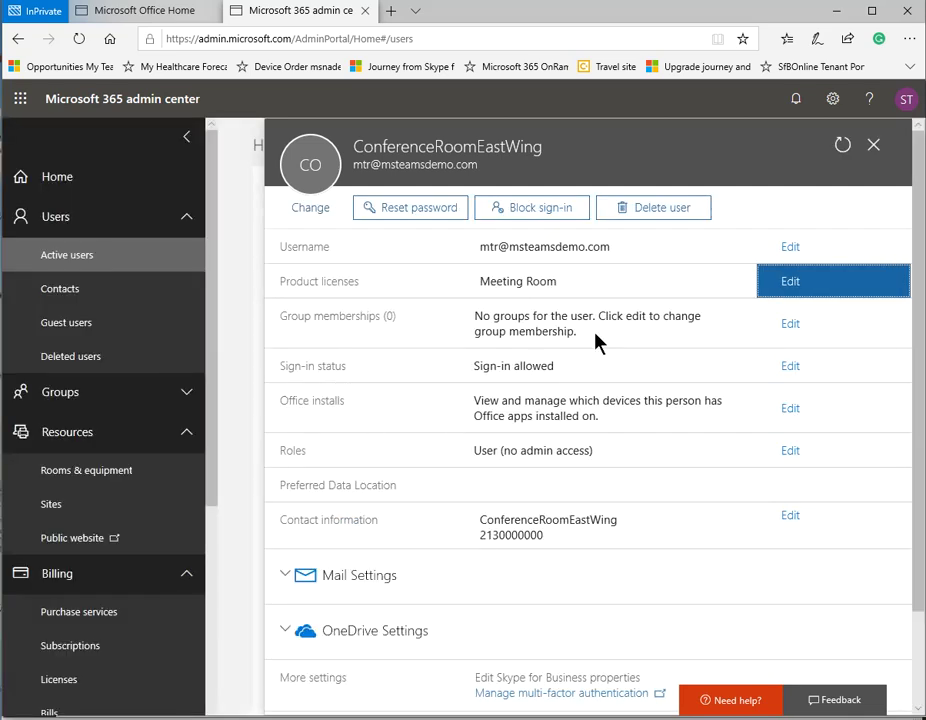
pyautogui.click(873, 146)
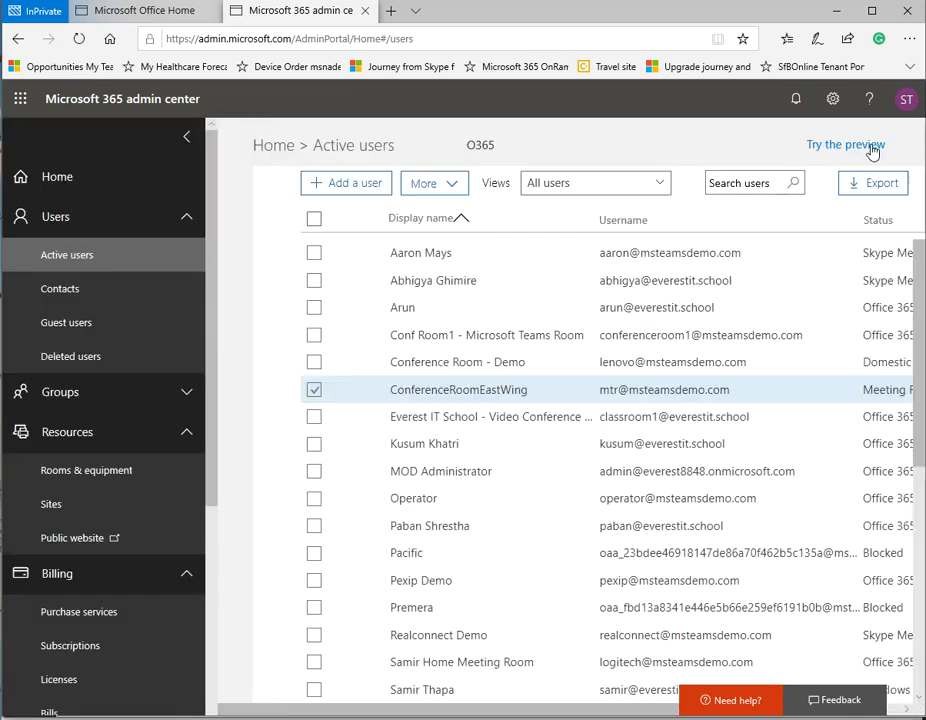
pyautogui.click(312, 396)
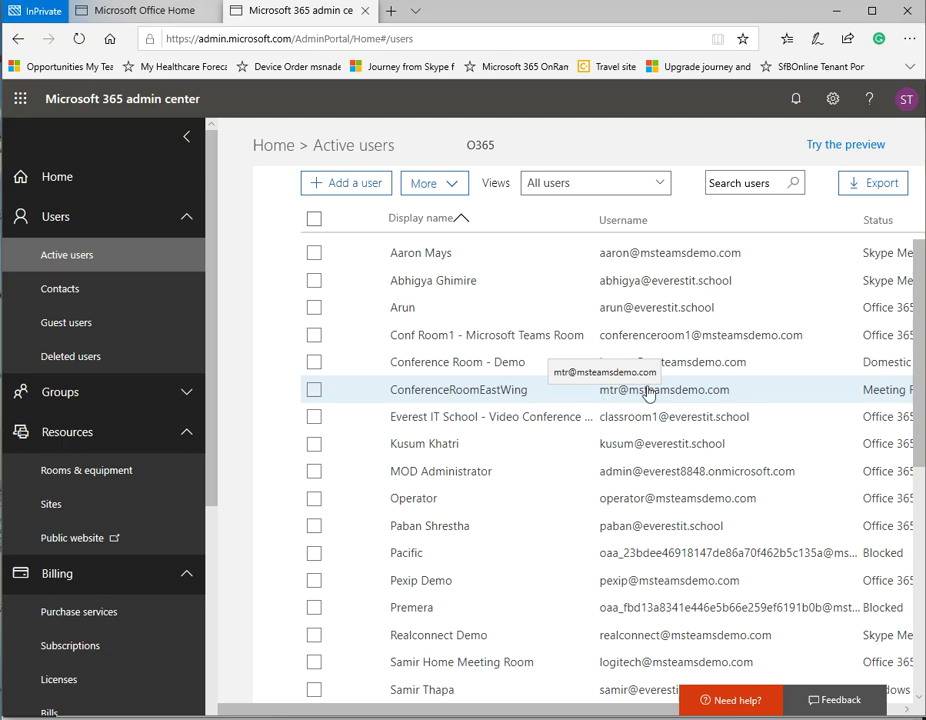
pyautogui.click(86, 470)
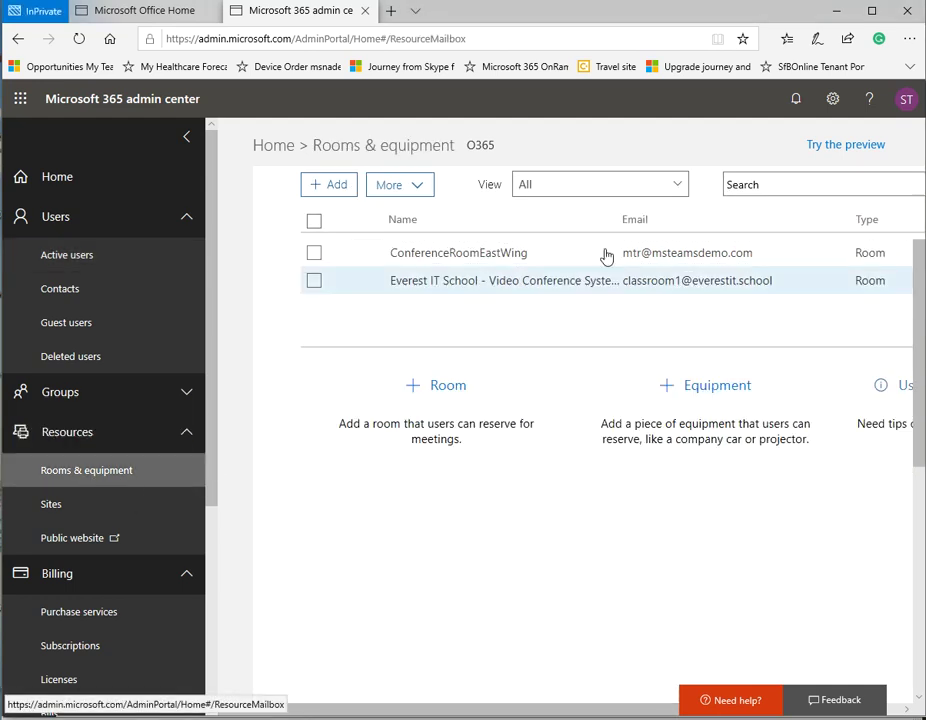
# Step: Open ConferenceRoomEastWing's booking options in Exchange and place the cursor in the organizer reply box
pyautogui.click(488, 259)
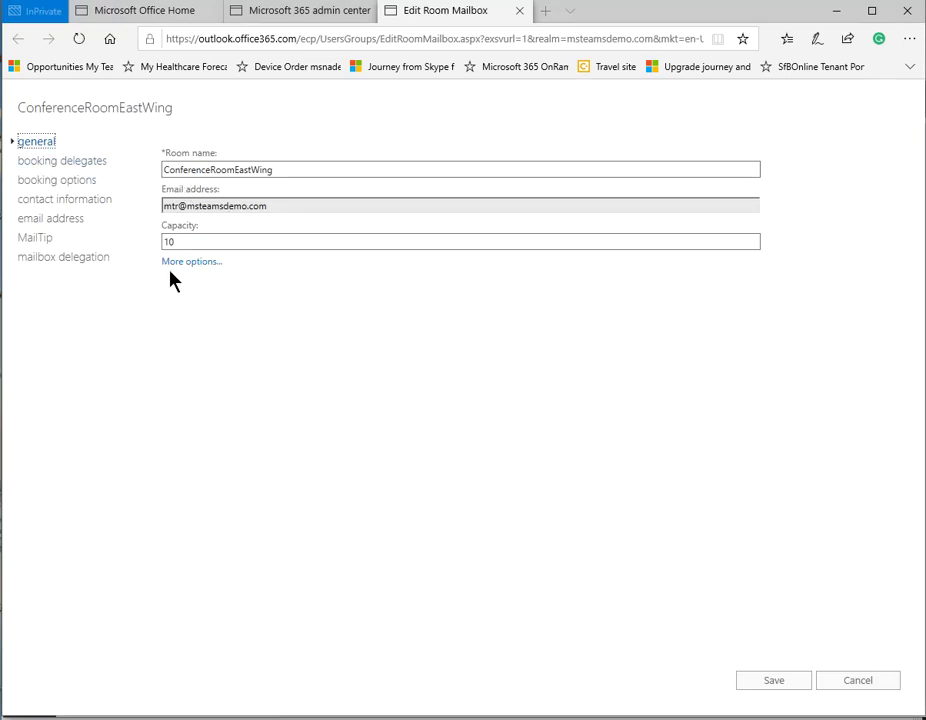
pyautogui.click(68, 164)
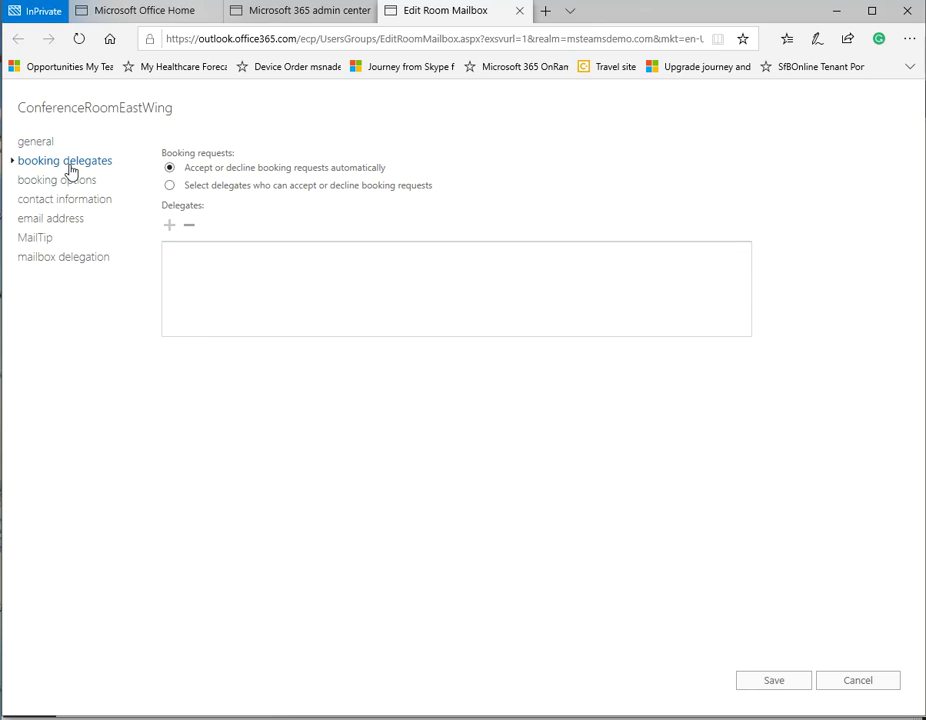
pyautogui.click(60, 184)
pyautogui.click(223, 324)
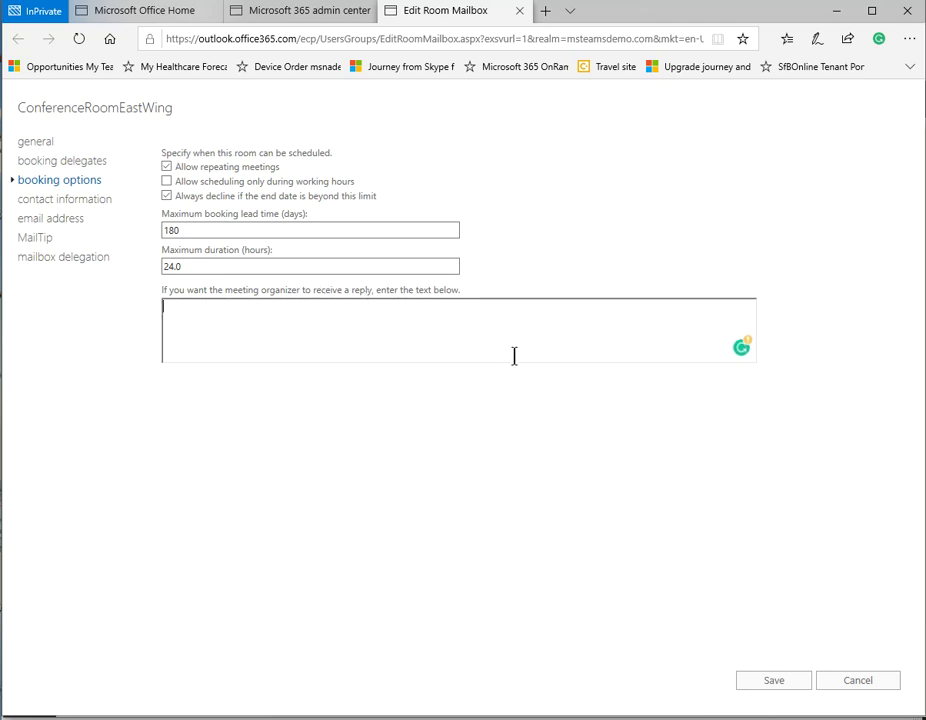
# Step: Write the reply 'This is Microsoft Teams Room, please join meeting with 1 touch, starts audio/video and content automatically.'
pyautogui.write('This is Microsoft Teams Room')
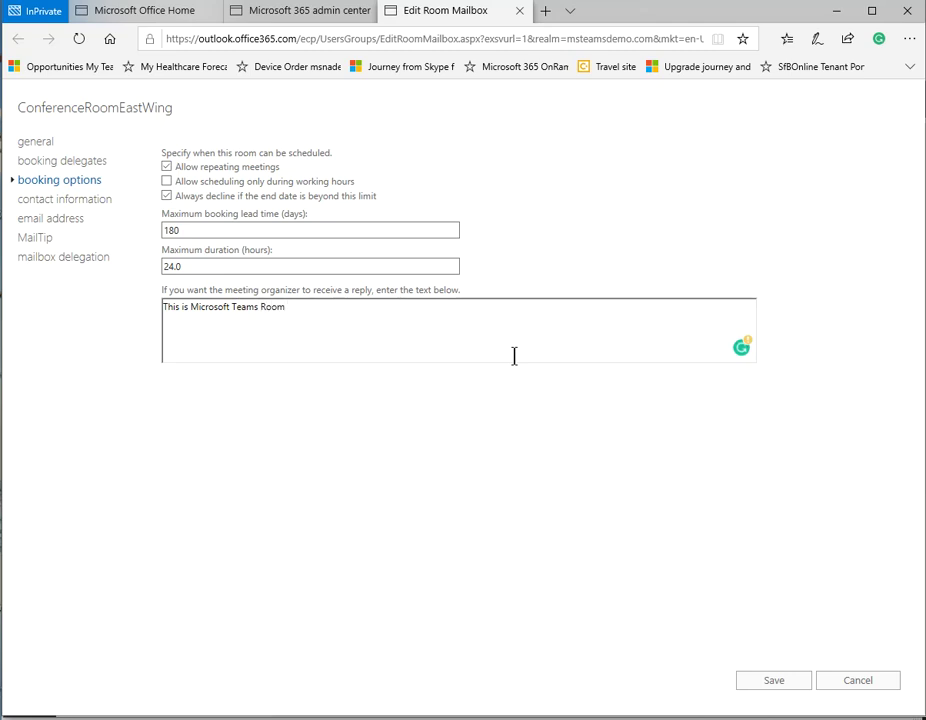
pyautogui.write(', please join meeting with 1 touv')
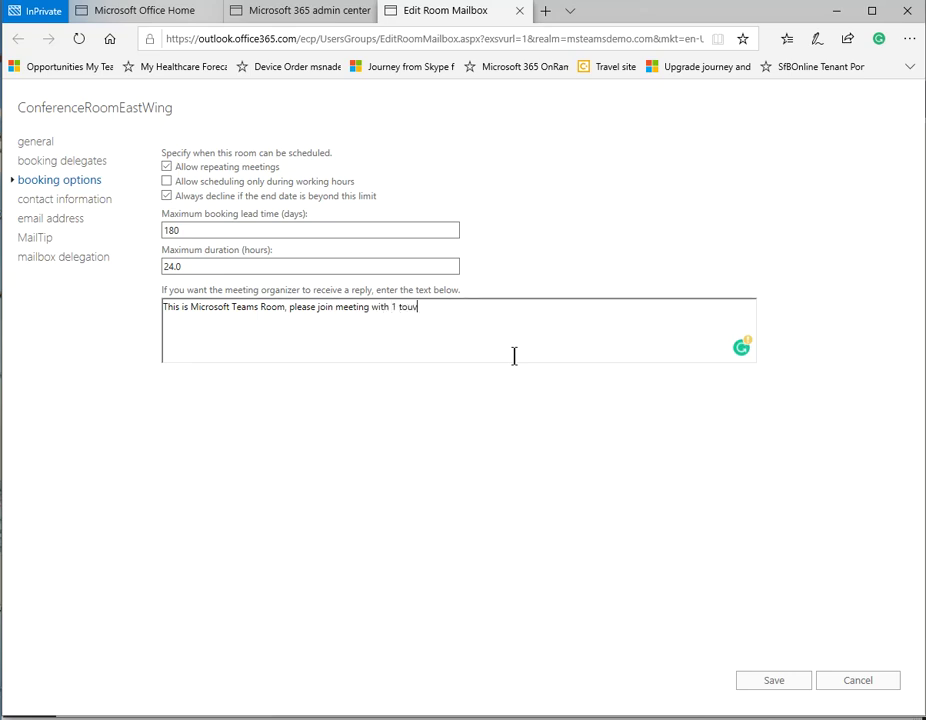
pyautogui.press('BackSpace')
pyautogui.write('ch, starts audio/video and conntent')
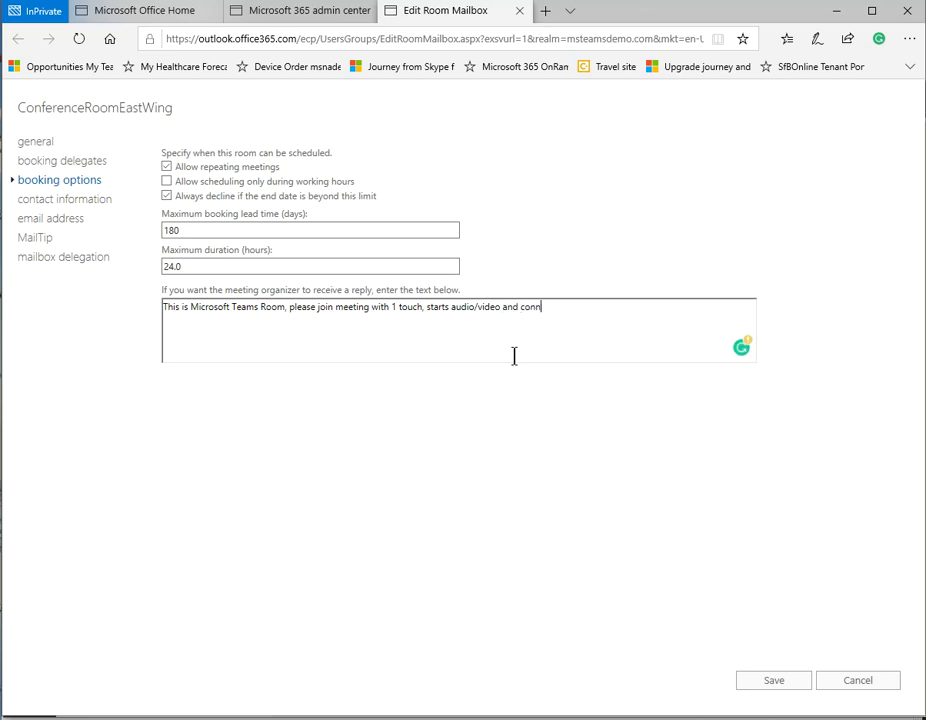
pyautogui.press('BackSpace')
pyautogui.press('BackSpace')
pyautogui.press('BackSpace')
pyautogui.press('BackSpace')
pyautogui.press('BackSpace')
pyautogui.write('tent automatixall')
pyautogui.press('BackSpace')
pyautogui.press('BackSpace')
pyautogui.press('BackSpace')
pyautogui.press('BackSpace')
pyautogui.write('cally.')
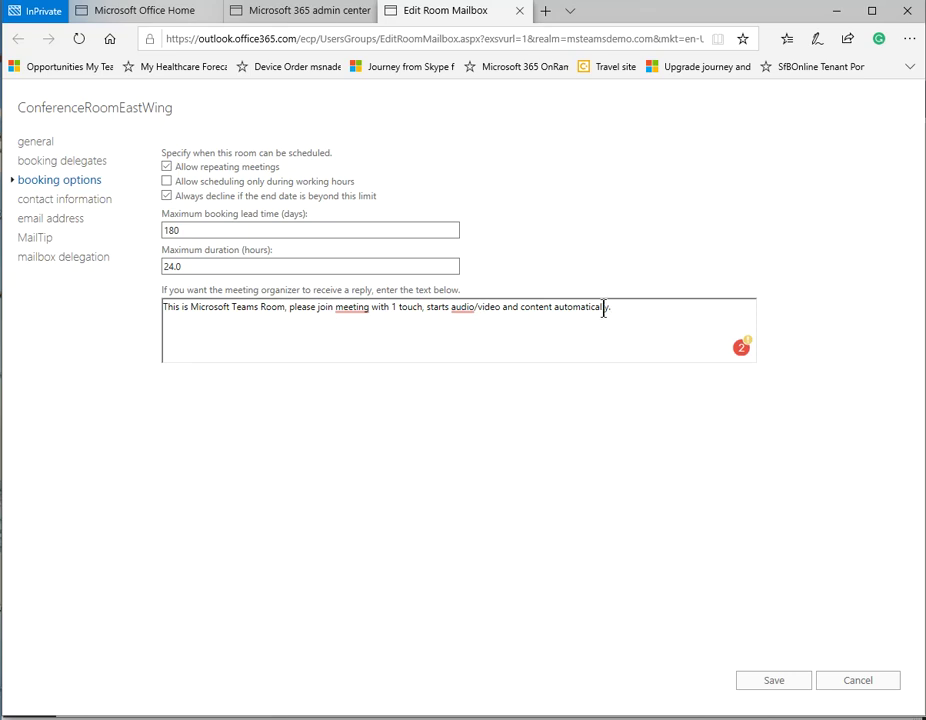
pyautogui.click(35, 205)
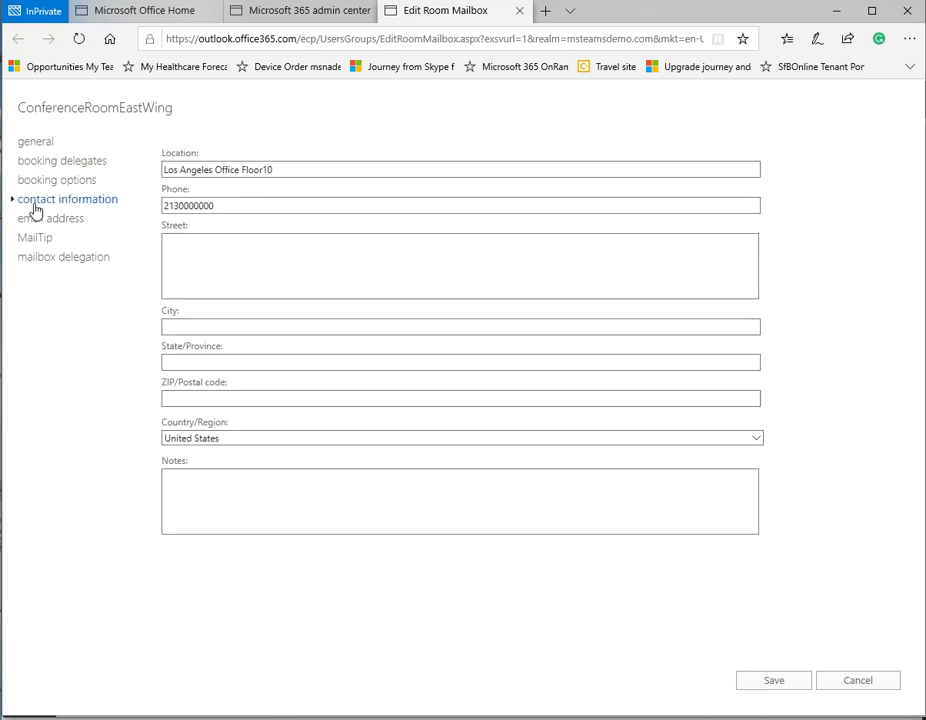
# Step: Review the room's email addresses and mailbox delegation, then save the room mailbox settings
pyautogui.click(223, 516)
pyautogui.click(54, 220)
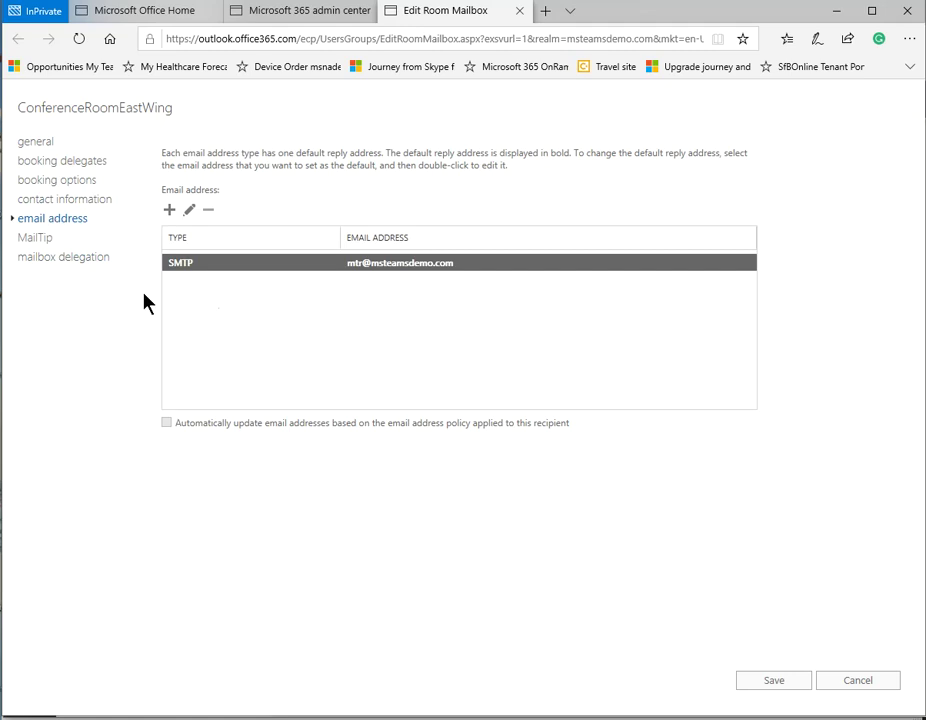
pyautogui.click(40, 259)
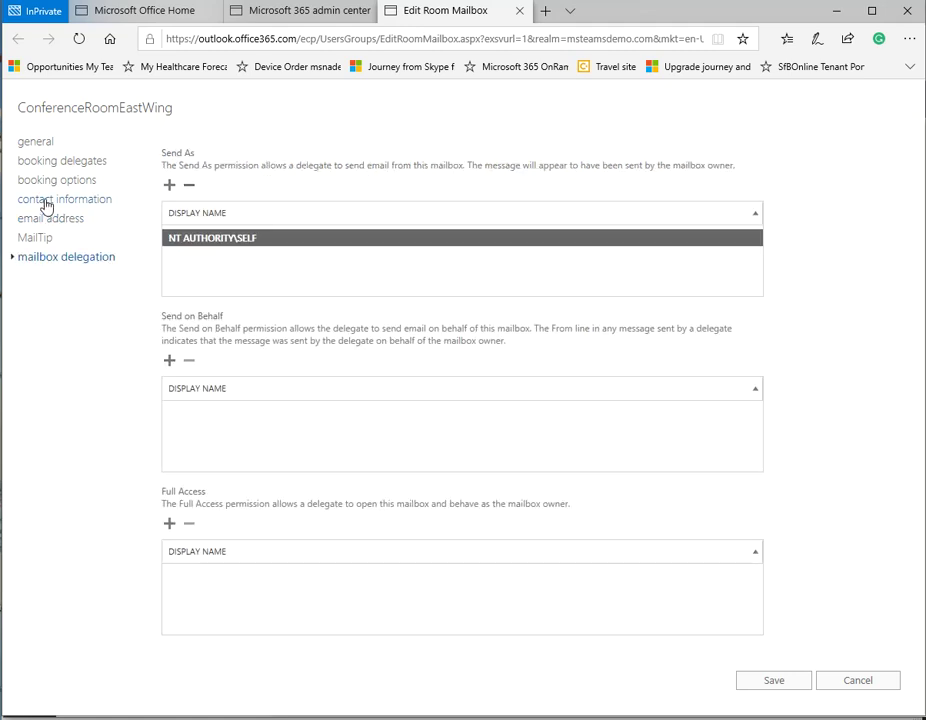
pyautogui.click(773, 682)
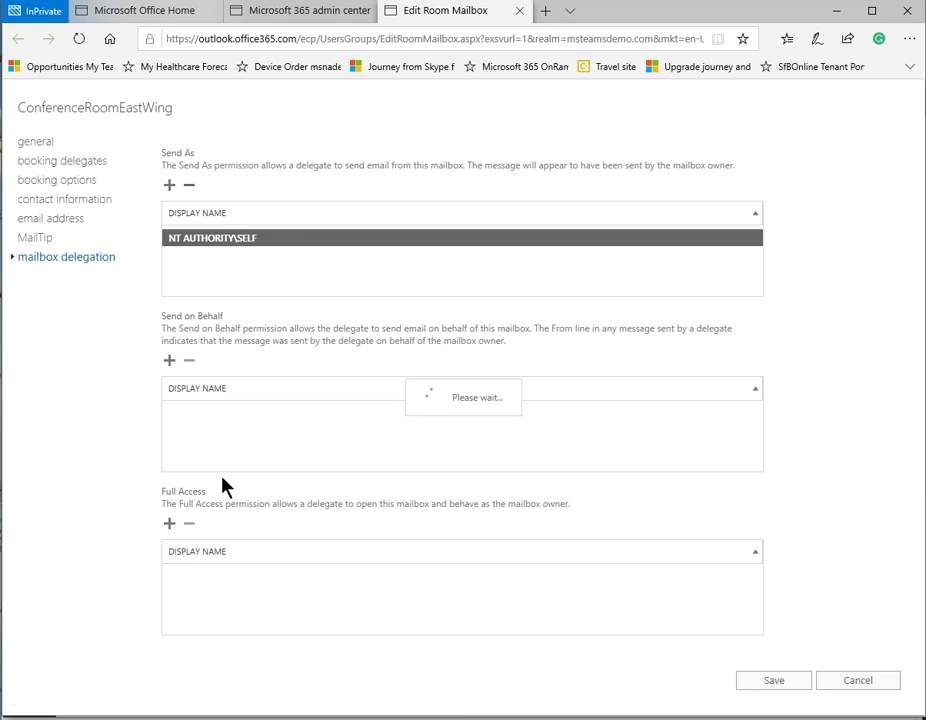